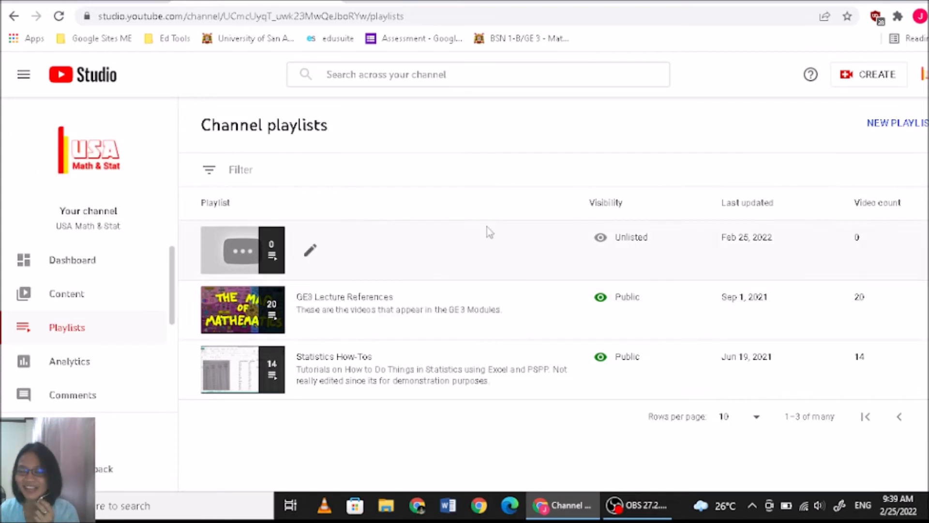
pyautogui.click(903, 127)
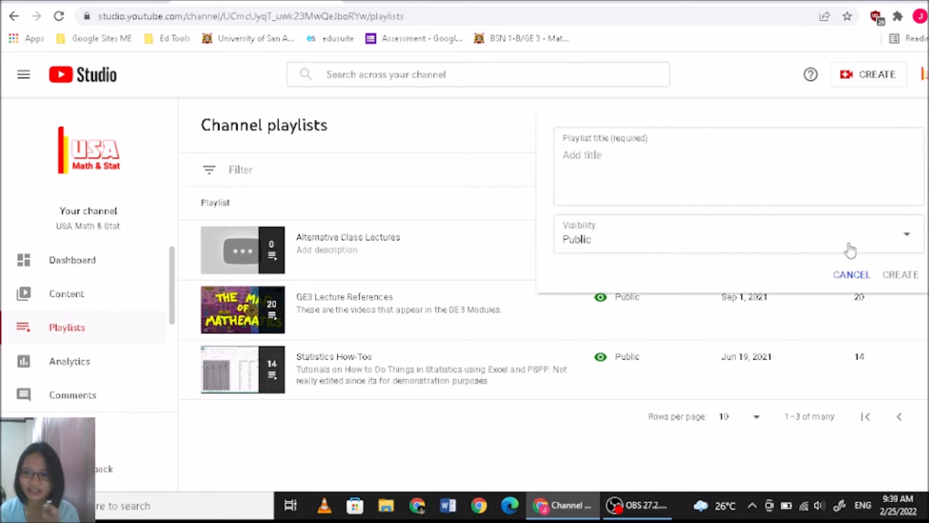
pyautogui.click(901, 240)
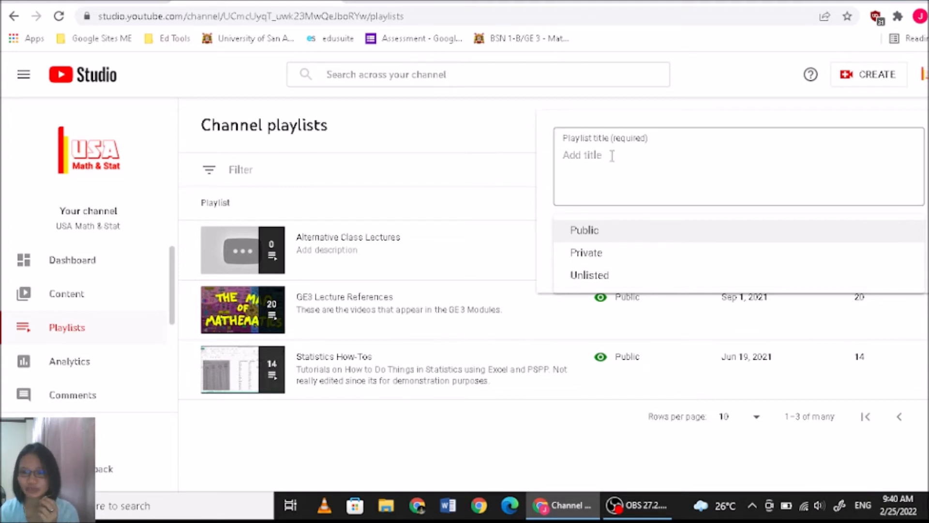
pyautogui.click(370, 246)
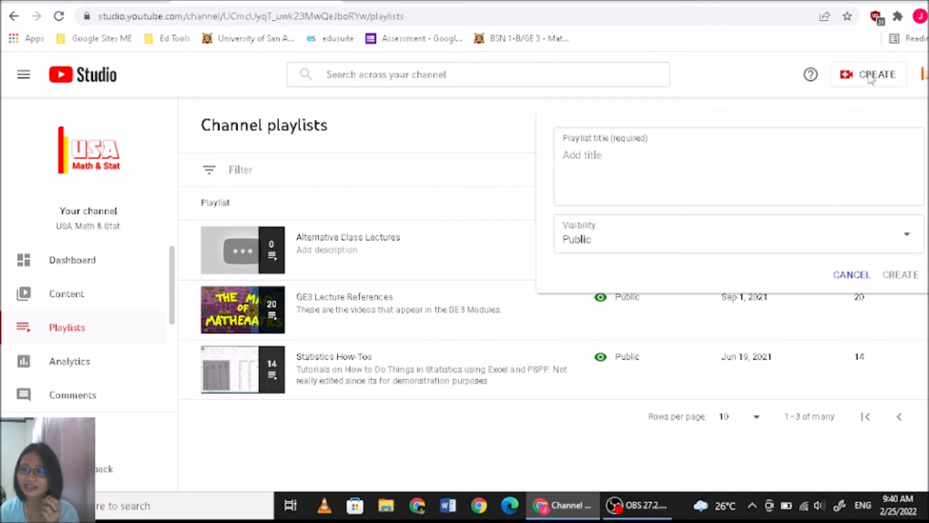
pyautogui.click(855, 273)
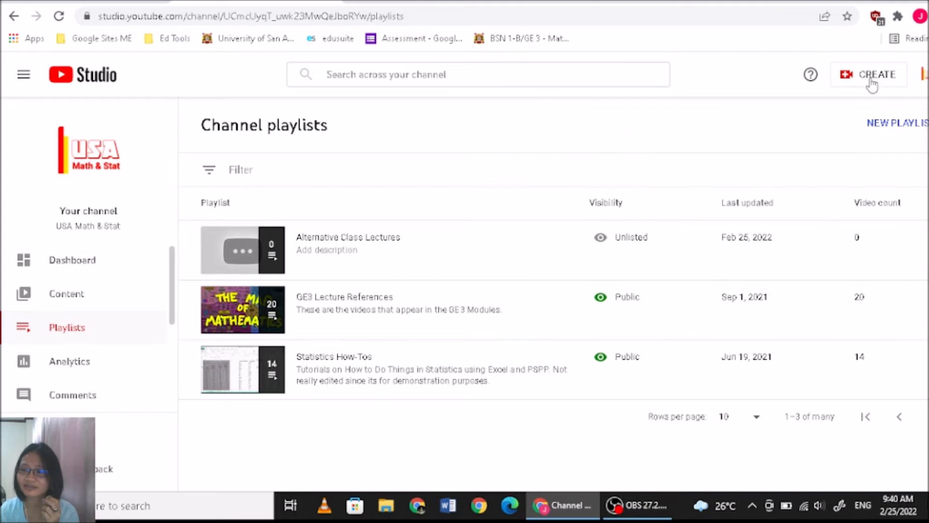
pyautogui.click(871, 80)
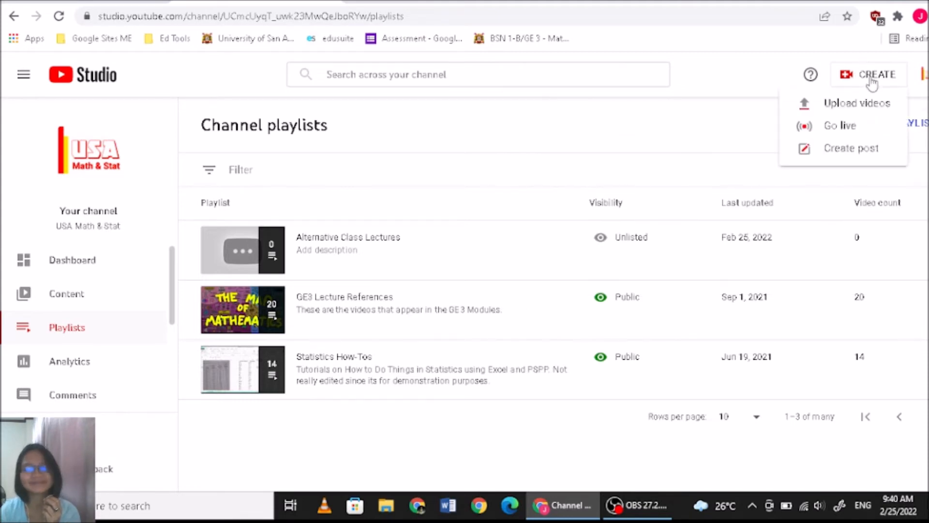
pyautogui.click(847, 104)
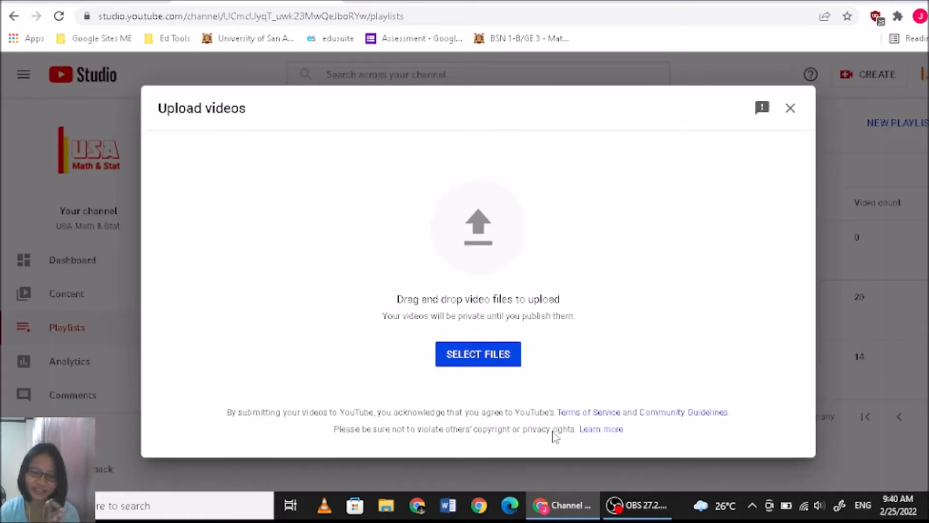
pyautogui.click(492, 358)
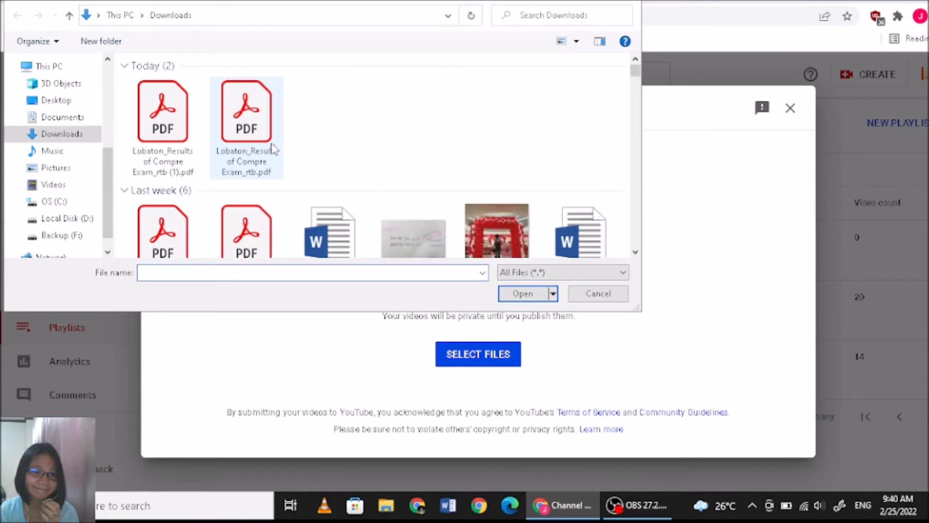
pyautogui.scroll(-5, 285, 176)
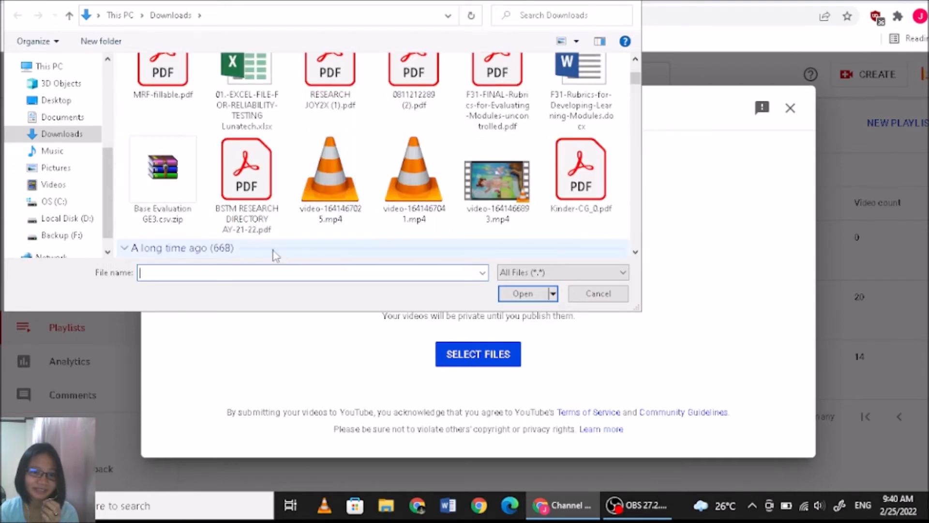
pyautogui.click(337, 179)
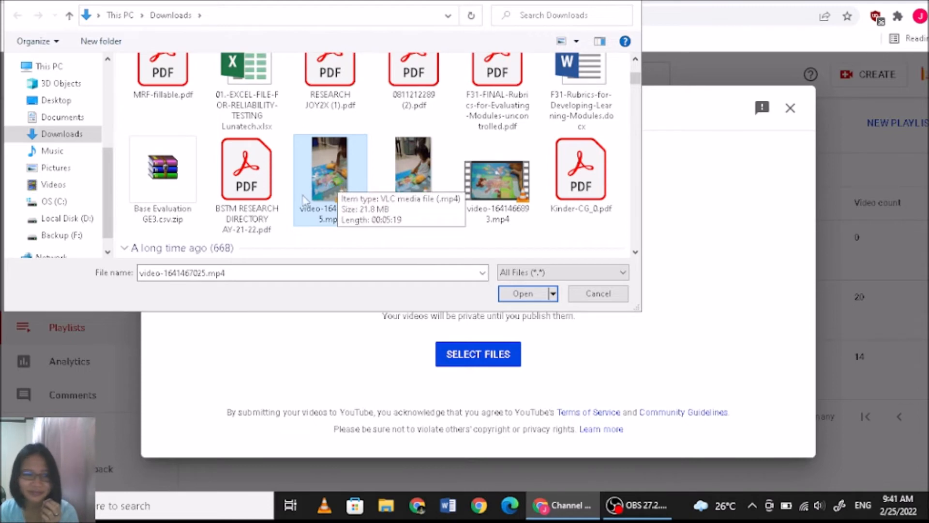
pyautogui.click(53, 184)
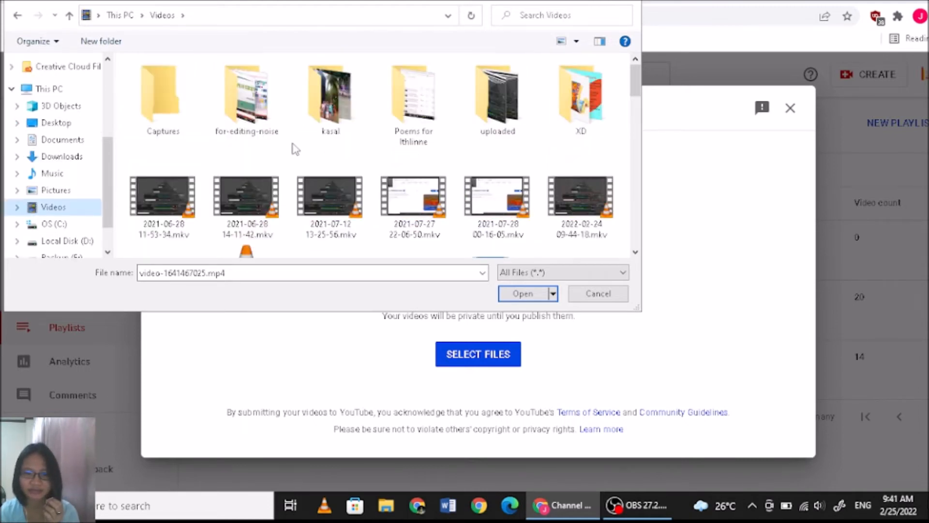
pyautogui.scroll(-1, 293, 148)
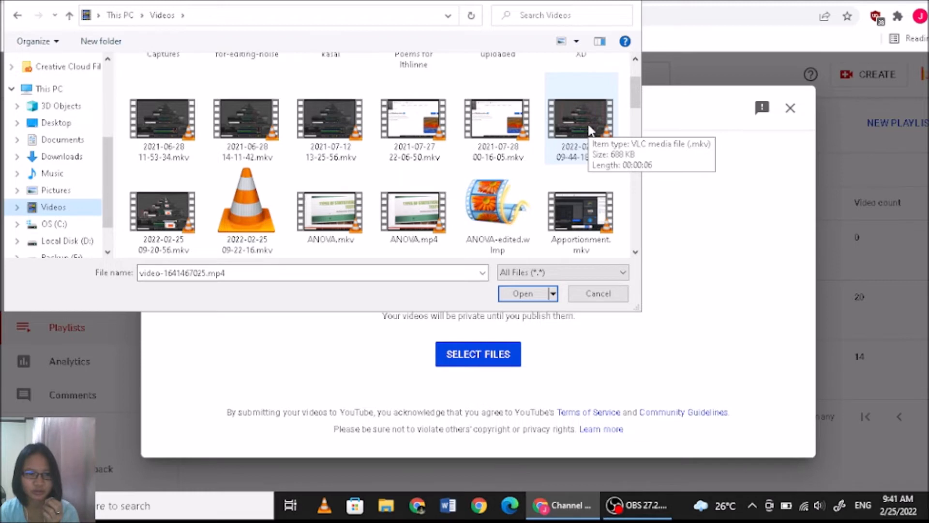
pyautogui.click(157, 217)
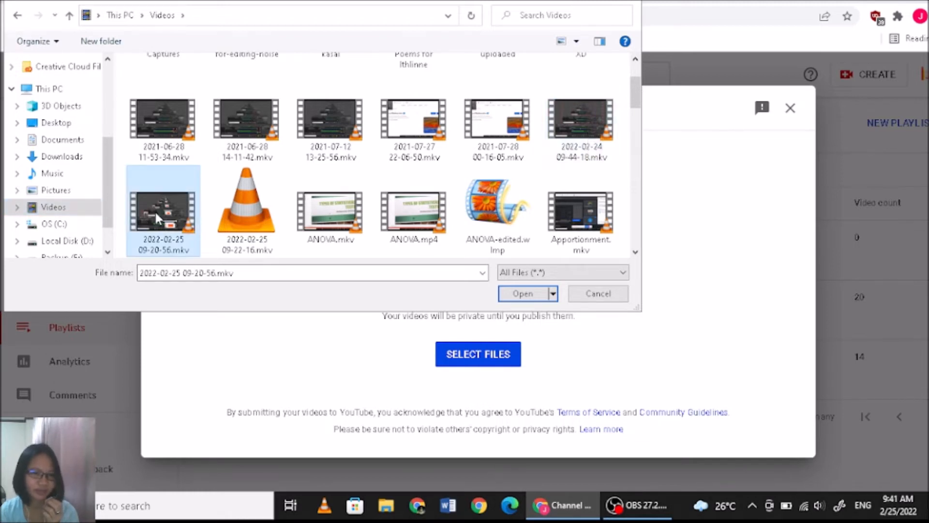
pyautogui.click(516, 296)
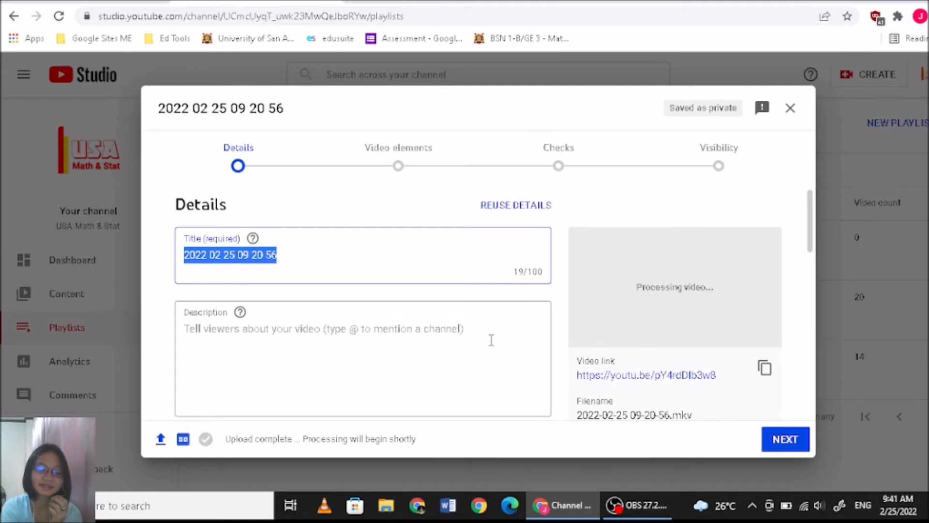
# Title the video "Alt Class Test" and add it to the Alternative Class Lectures playlist.
pyautogui.write('Alt Class ')
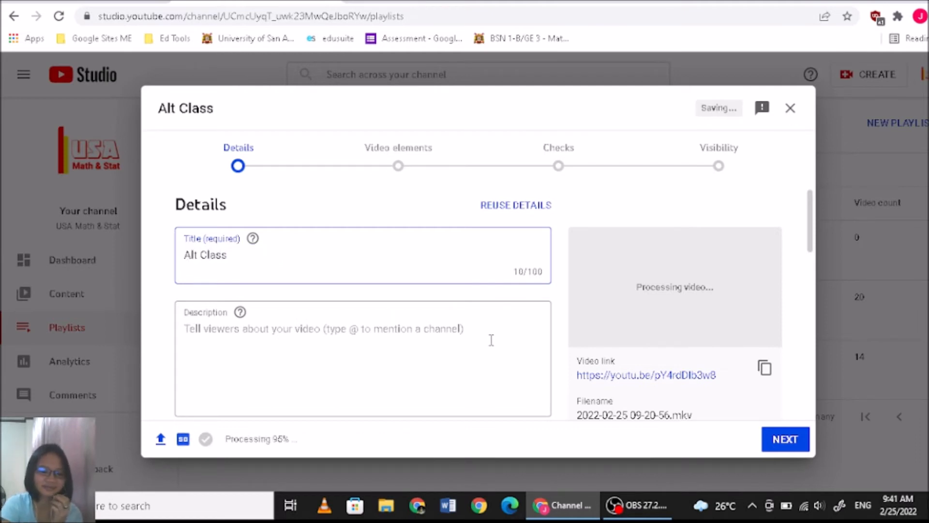
pyautogui.write('Test')
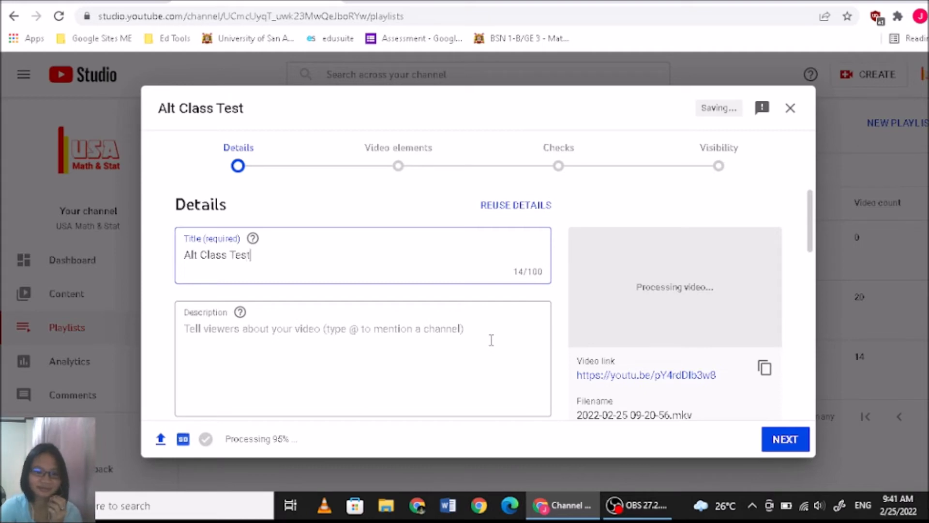
pyautogui.scroll(-3, 237, 334)
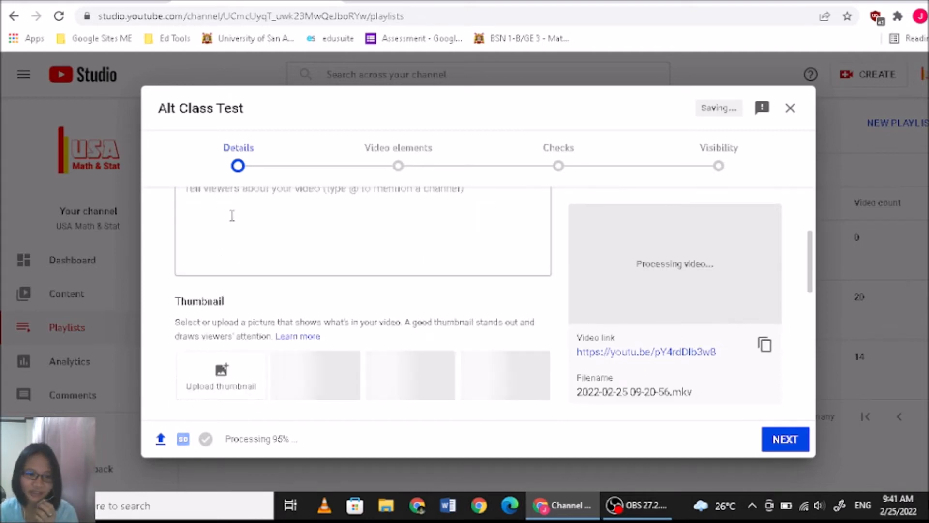
pyautogui.scroll(-2, 234, 387)
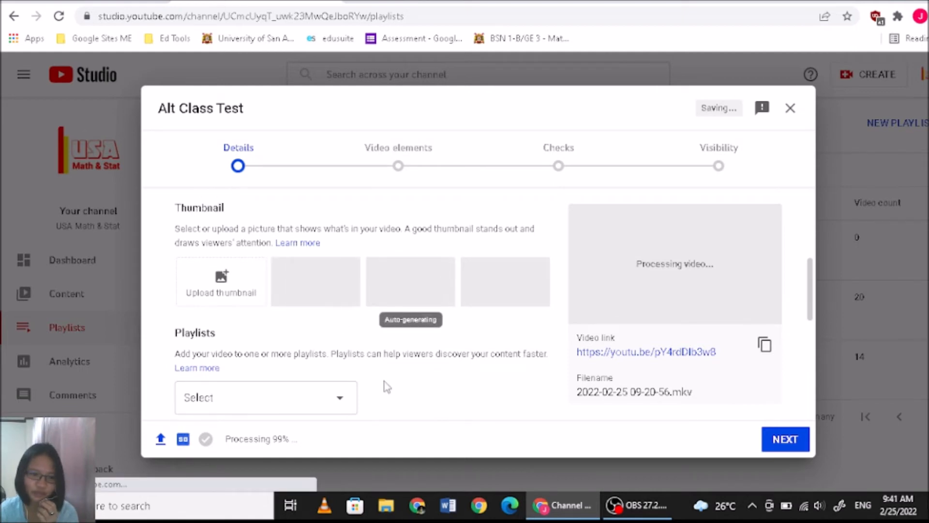
pyautogui.scroll(-2, 363, 391)
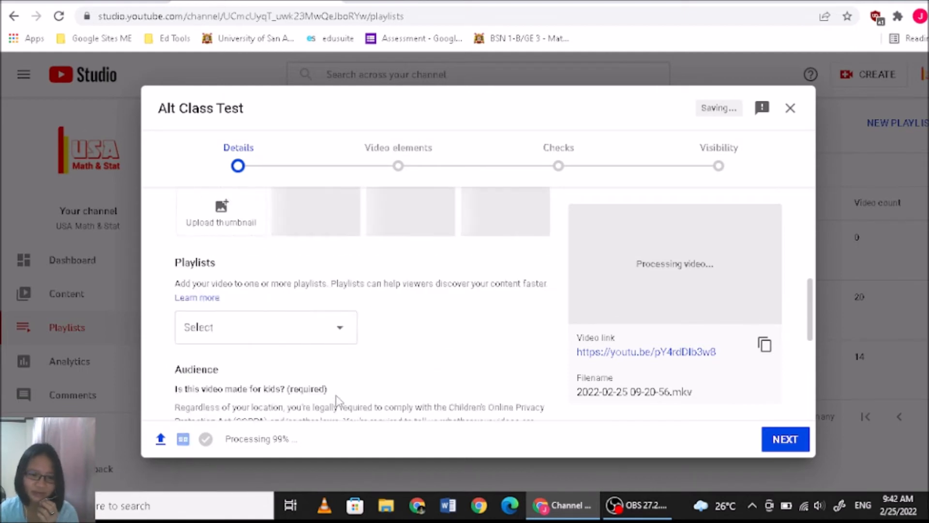
pyautogui.click(341, 326)
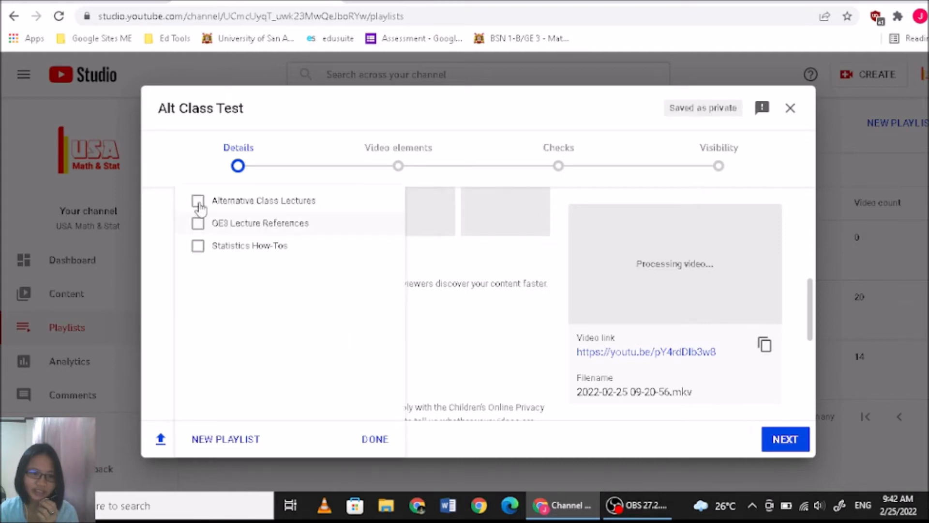
pyautogui.click(198, 200)
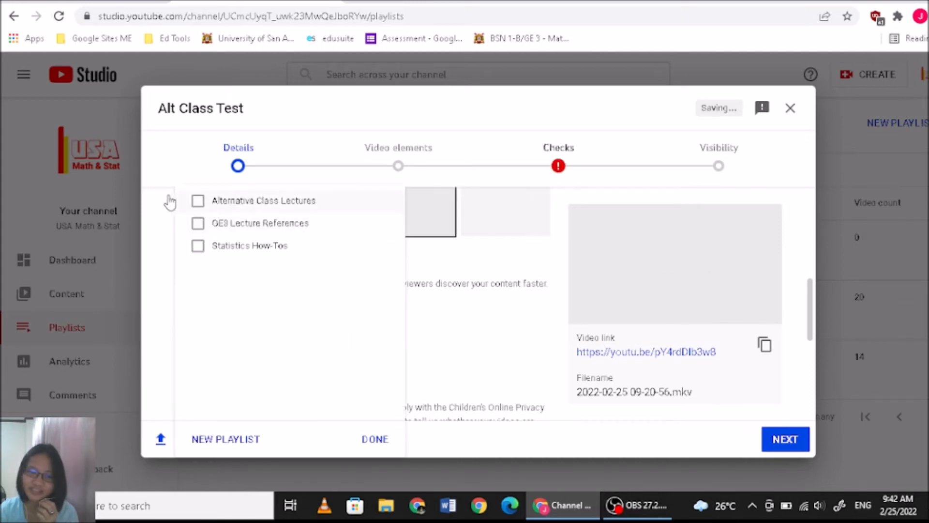
pyautogui.click(374, 440)
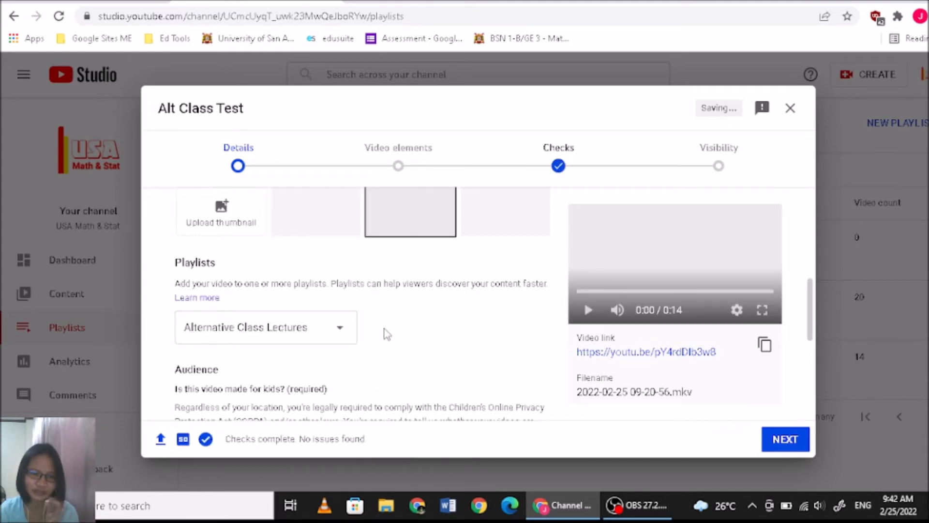
# Expand the additional video settings and mark the video as not made for kids.
pyautogui.scroll(-5, 425, 314)
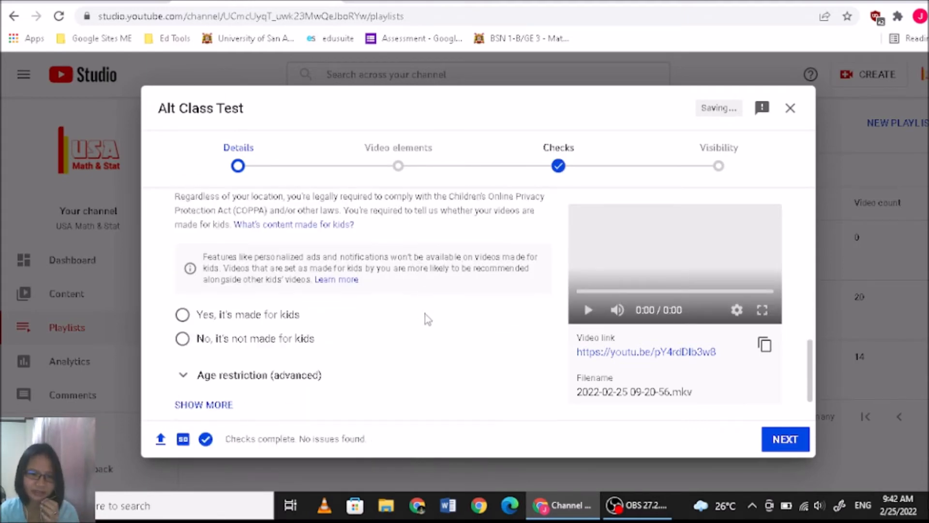
pyautogui.scroll(-1, 307, 288)
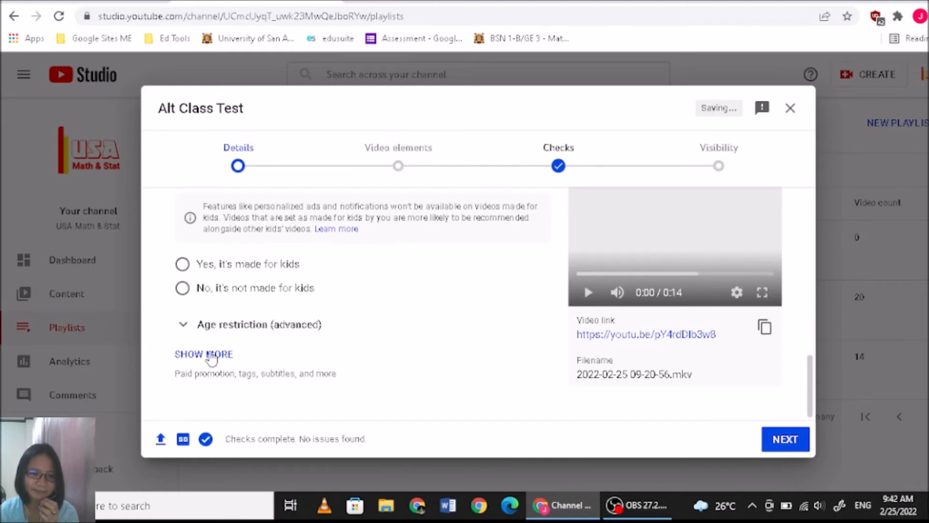
pyautogui.click(209, 355)
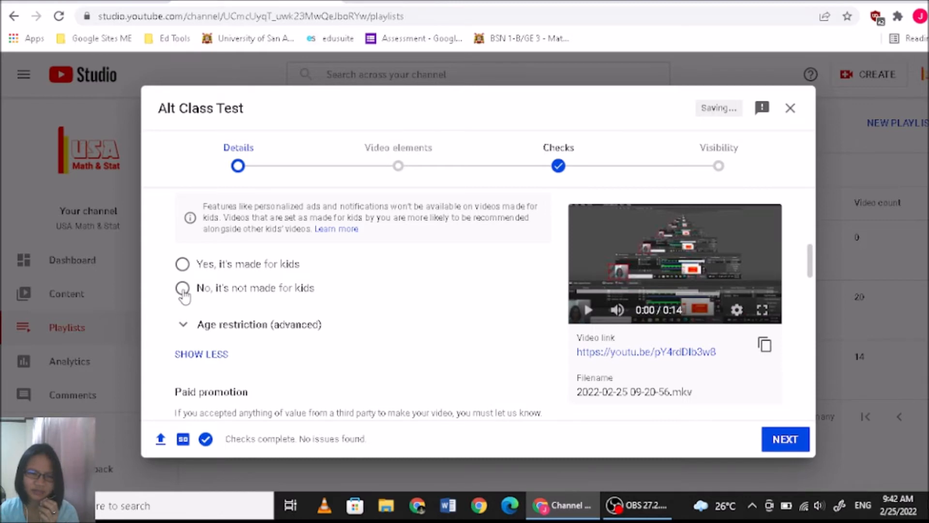
pyautogui.click(182, 289)
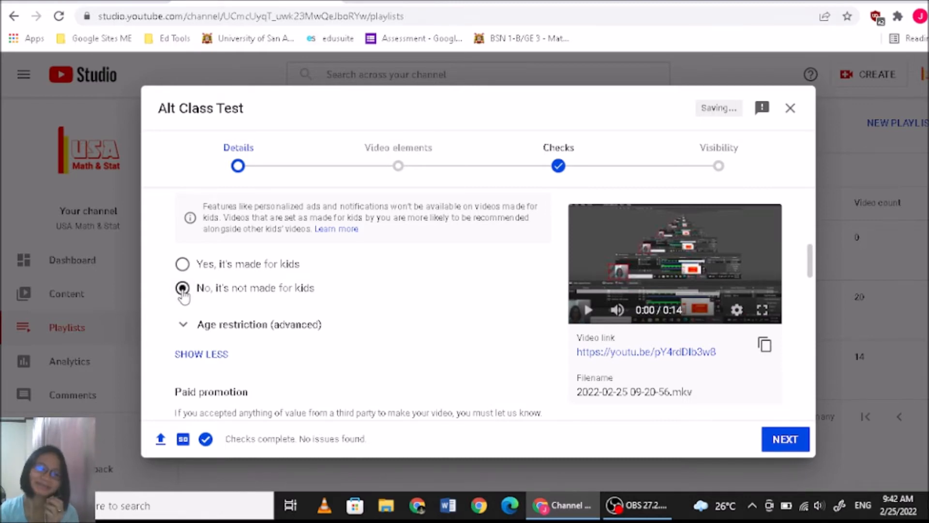
# Set the video's recording date to Feb 25, 2022.
pyautogui.scroll(-4, 268, 285)
pyautogui.scroll(-3, 269, 283)
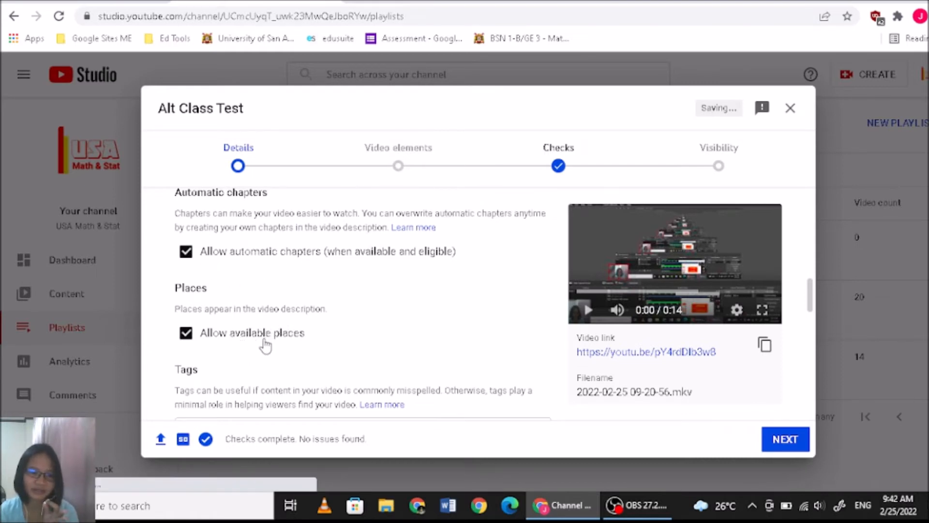
pyautogui.scroll(-4, 375, 315)
pyautogui.scroll(-3, 368, 320)
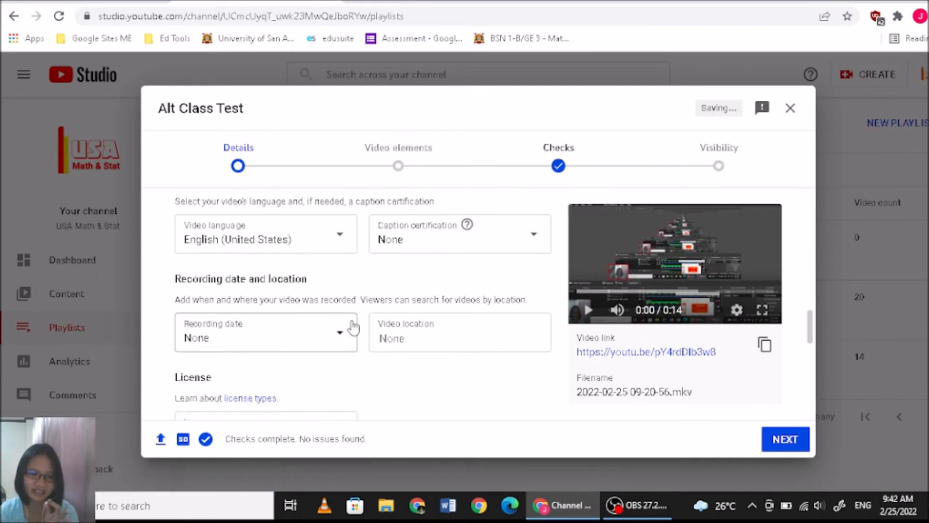
pyautogui.scroll(-2, 465, 250)
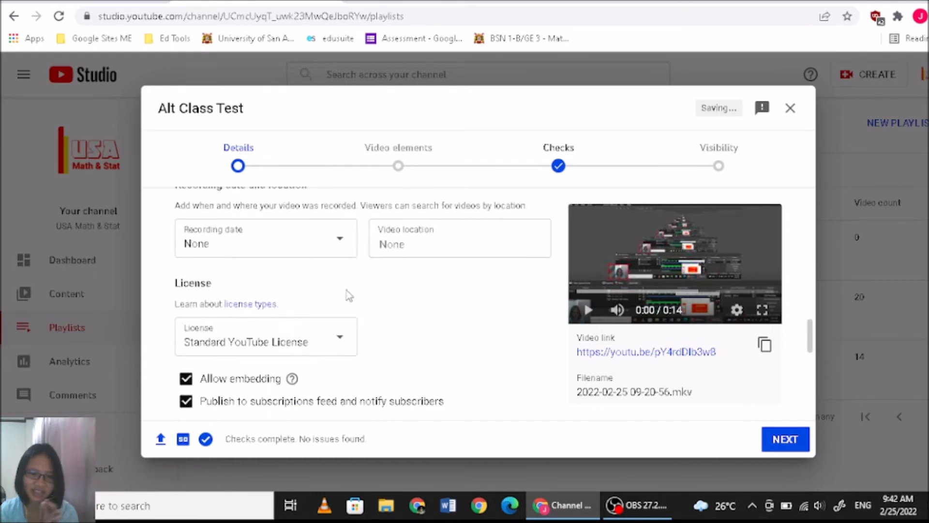
pyautogui.click(336, 244)
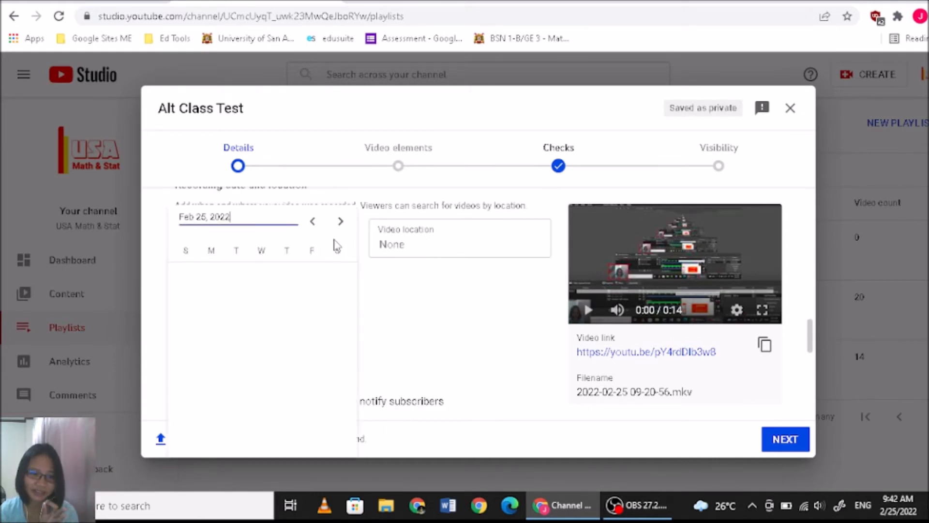
pyautogui.click(312, 419)
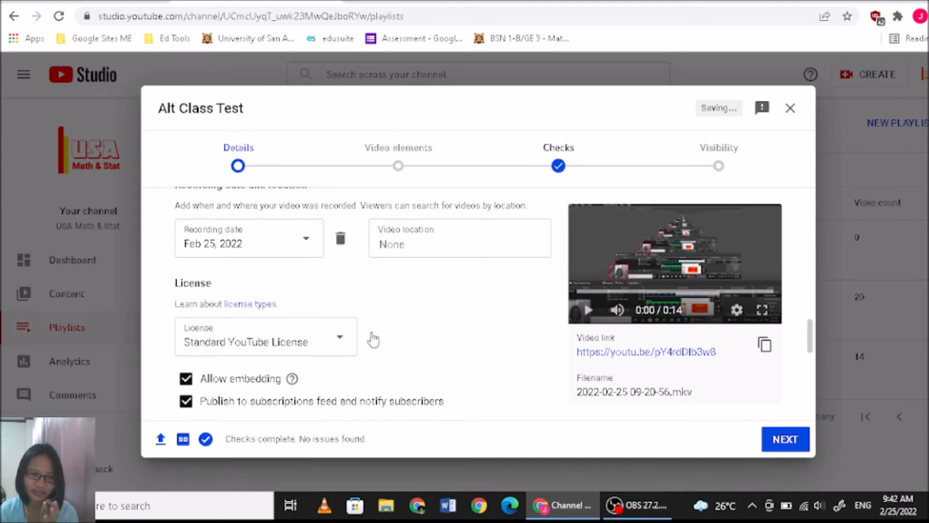
# Disallow content sampling for Shorts, embedding, and publishing to the subscriptions feed with subscriber notifications.
pyautogui.scroll(-2, 431, 268)
pyautogui.scroll(-2, 432, 274)
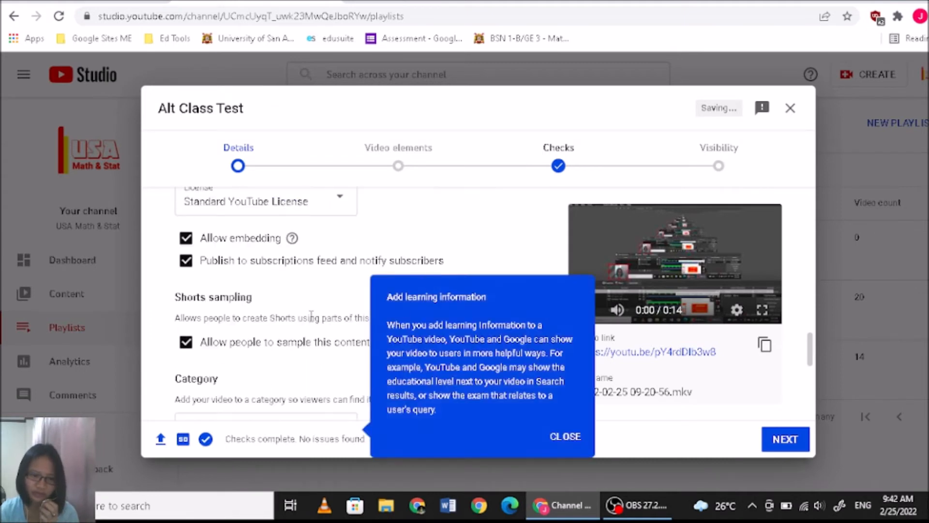
pyautogui.scroll(-2, 307, 276)
pyautogui.scroll(2, 264, 277)
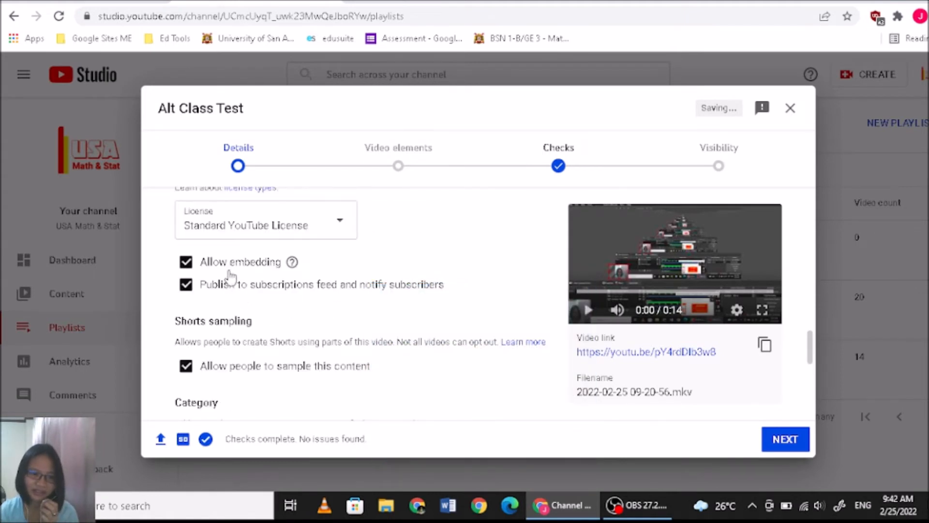
pyautogui.scroll(-2, 290, 315)
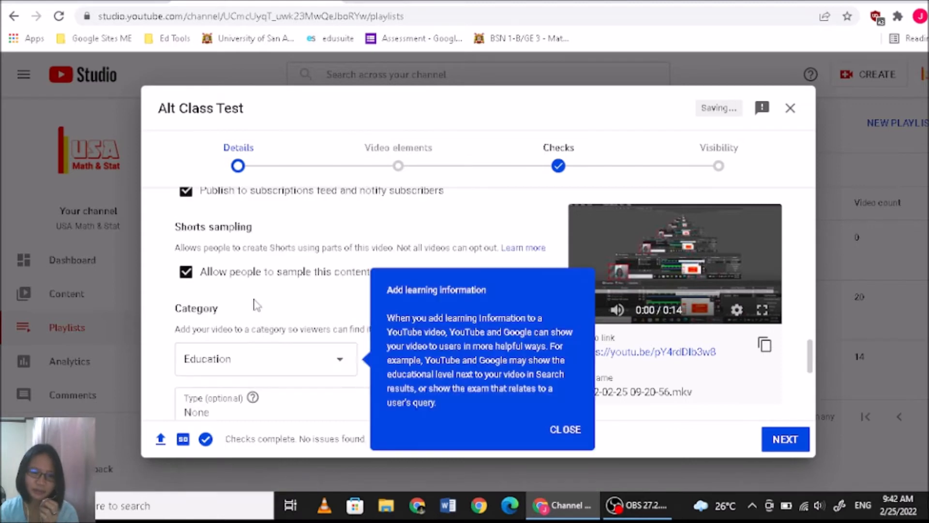
pyautogui.click(187, 271)
pyautogui.scroll(3, 231, 297)
pyautogui.click(186, 308)
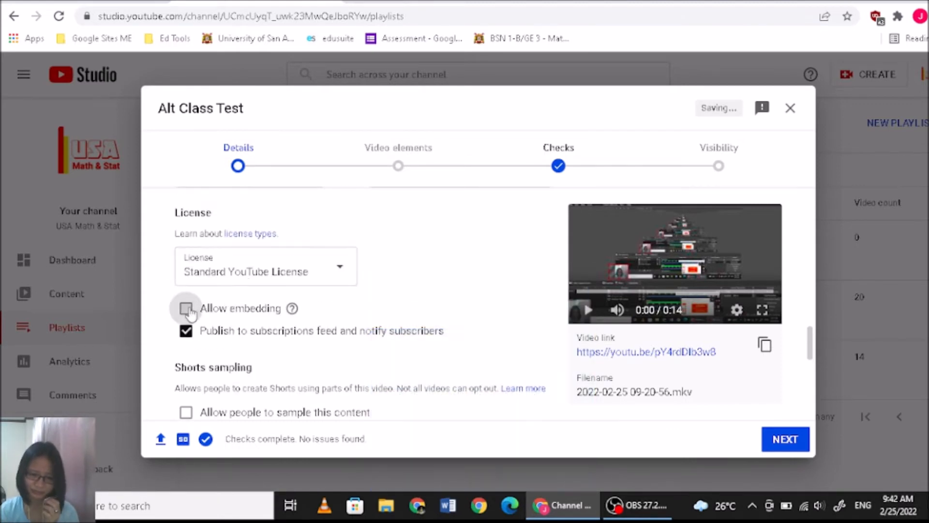
pyautogui.click(186, 331)
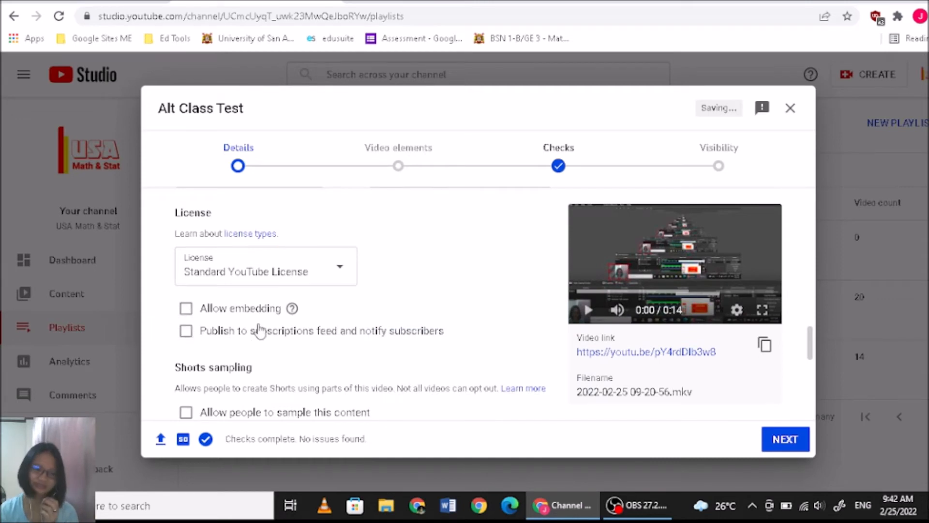
# Go through the remaining category and comment settings, and advance past video elements and checks to the visibility stage.
pyautogui.scroll(-5, 290, 320)
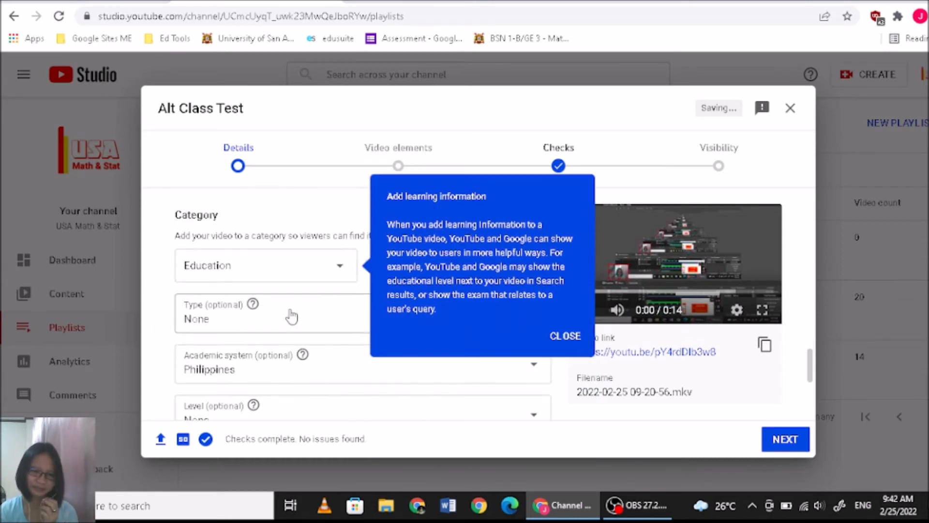
pyautogui.scroll(-5, 315, 269)
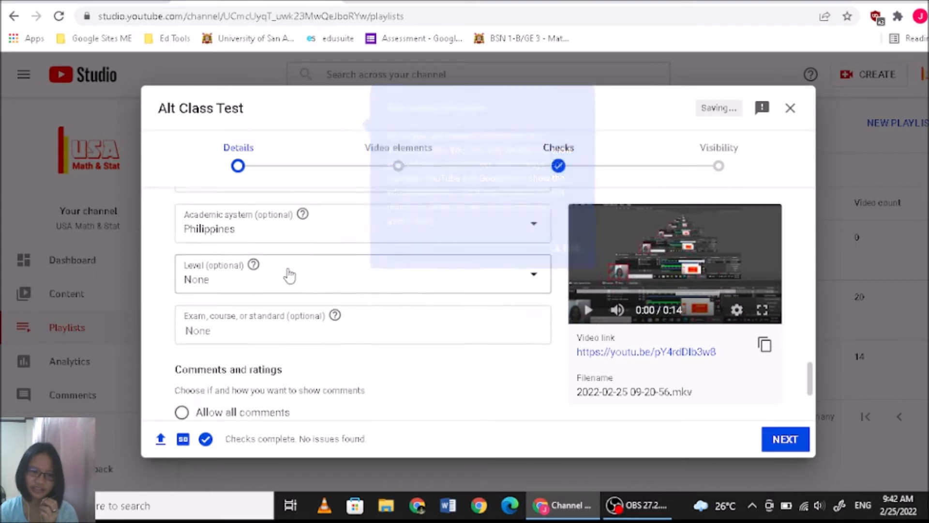
pyautogui.scroll(-4, 289, 279)
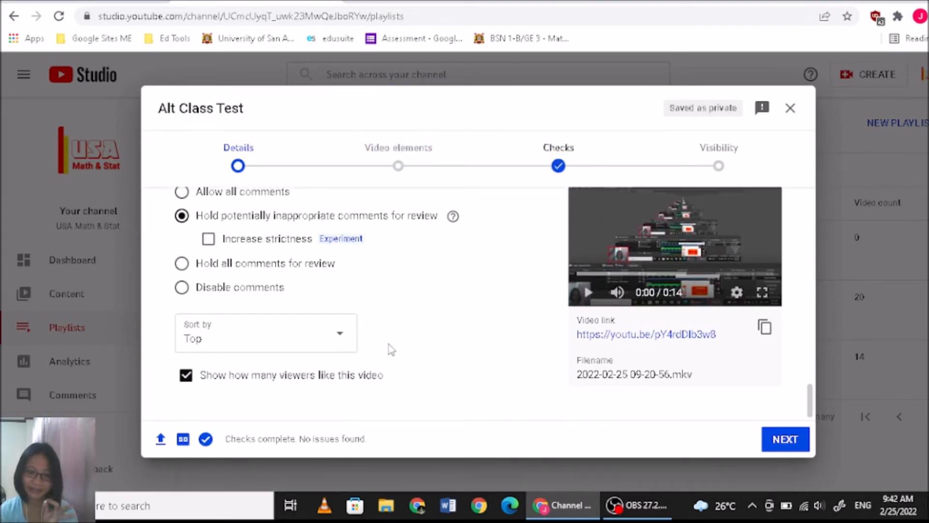
pyautogui.click(771, 439)
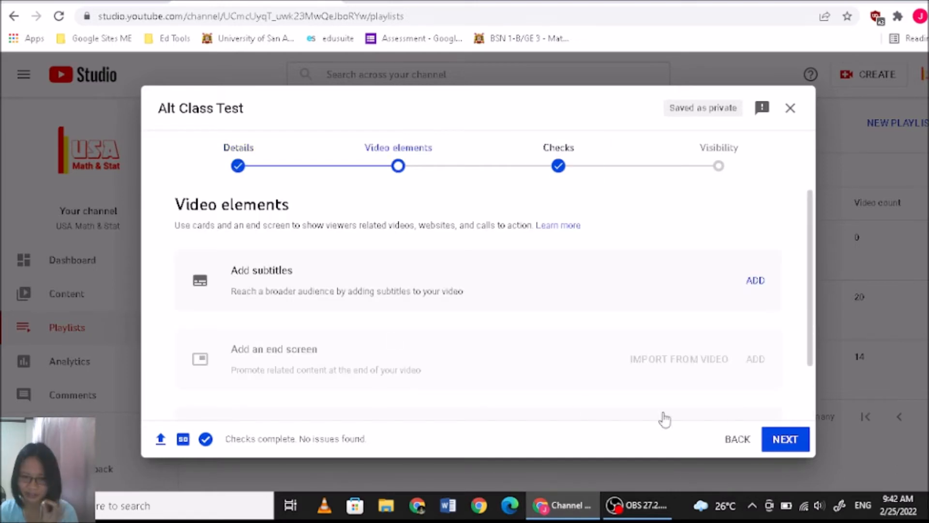
pyautogui.click(783, 438)
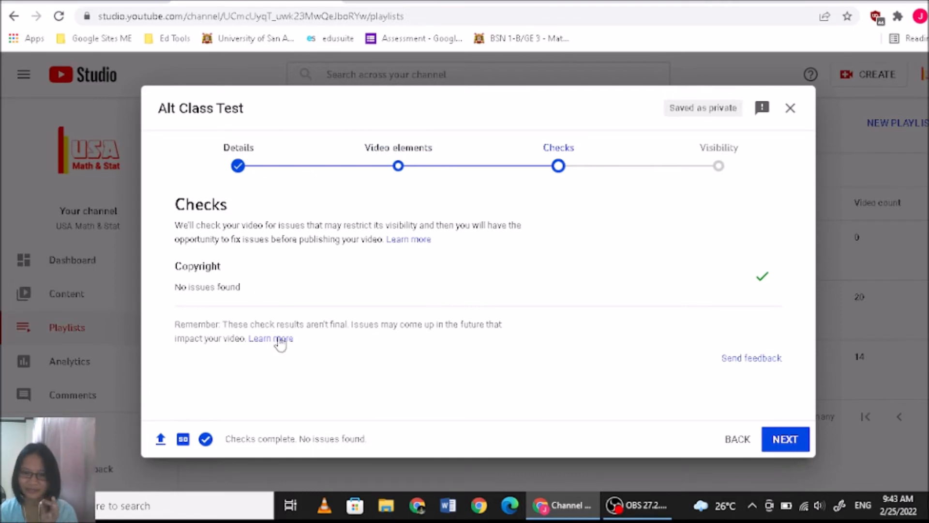
pyautogui.click(784, 440)
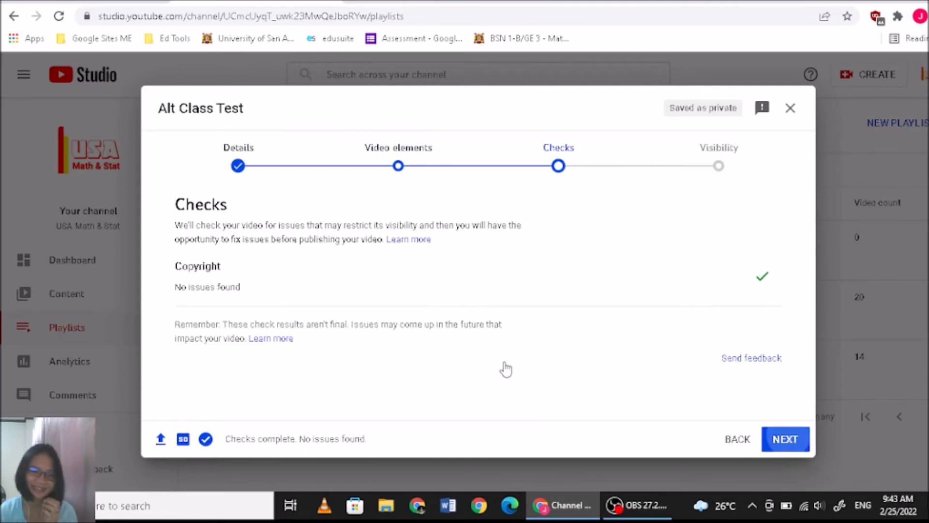
# Choose Unlisted as the visibility of the Alt Class Test video and close the upload dialog.
pyautogui.scroll(-1, 316, 261)
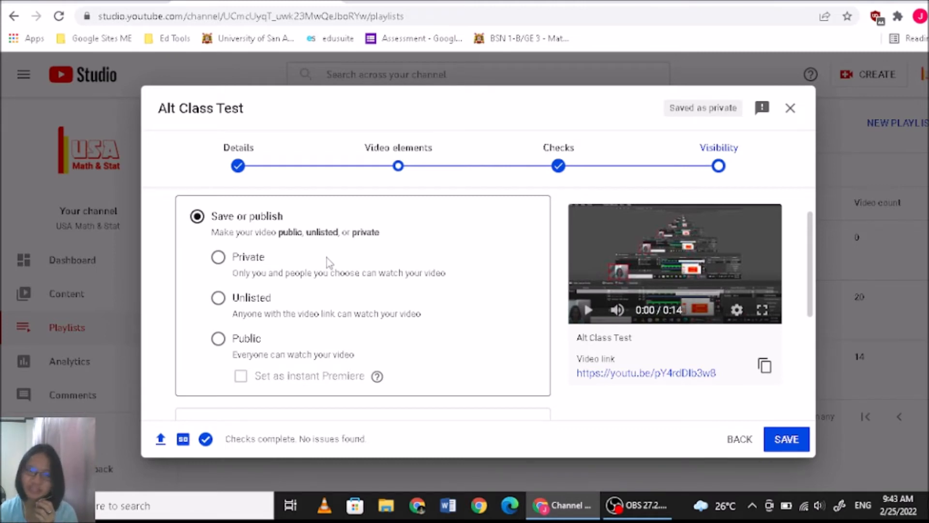
pyautogui.click(219, 298)
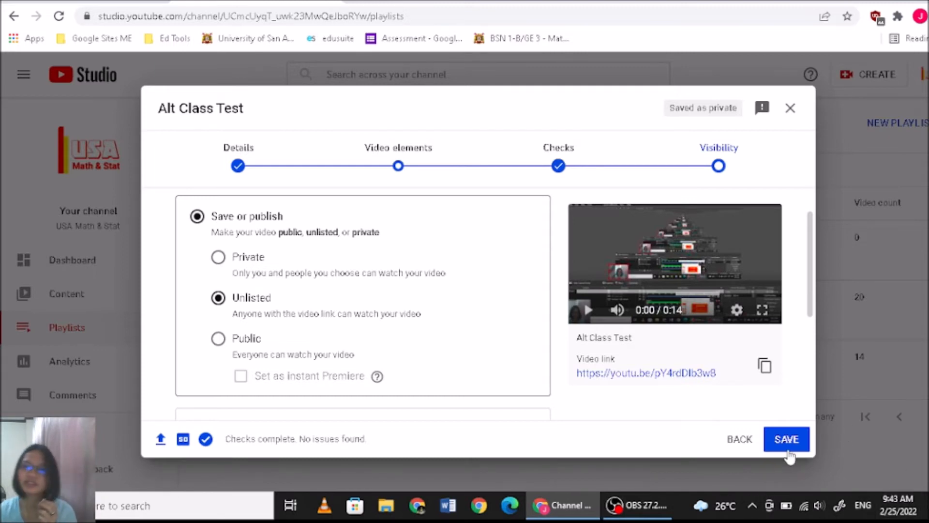
pyautogui.click(790, 109)
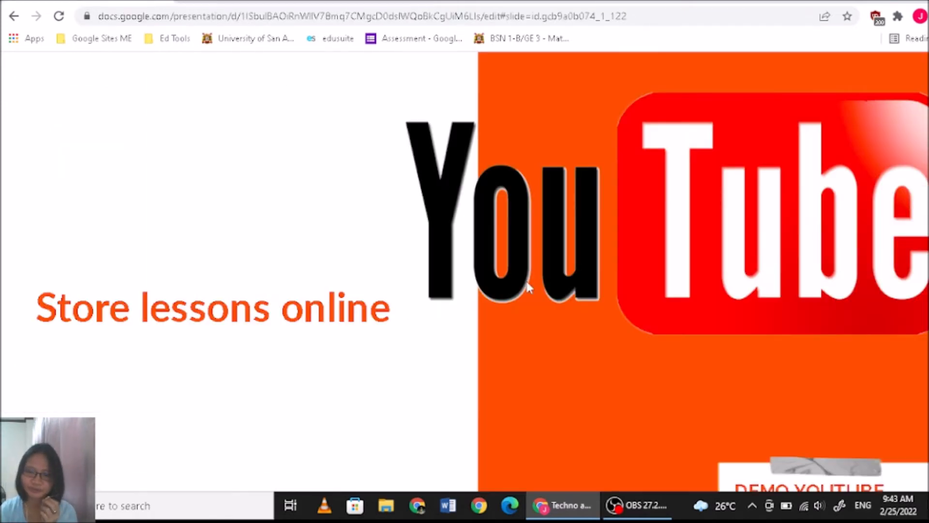
# Switch to the Google Slides presentation and show the "Store lessons online" slide in full screen.
pyautogui.press('F11')
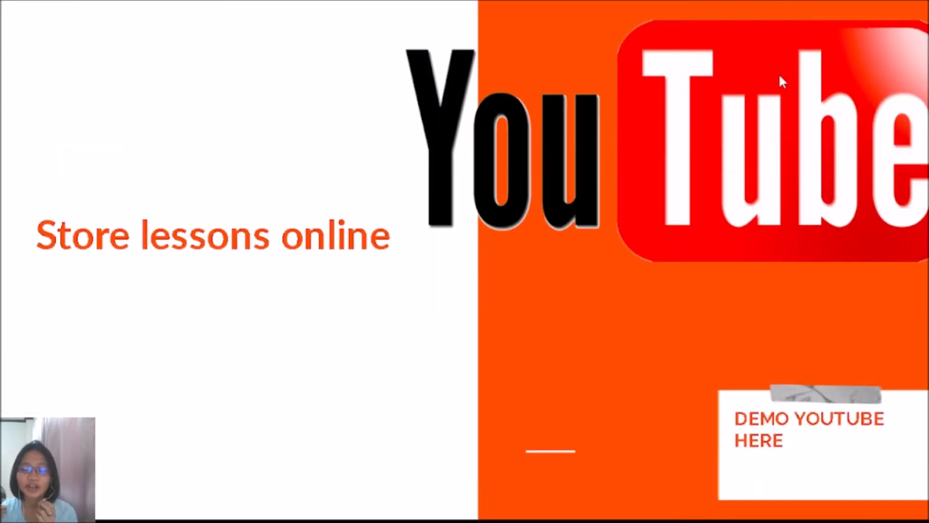